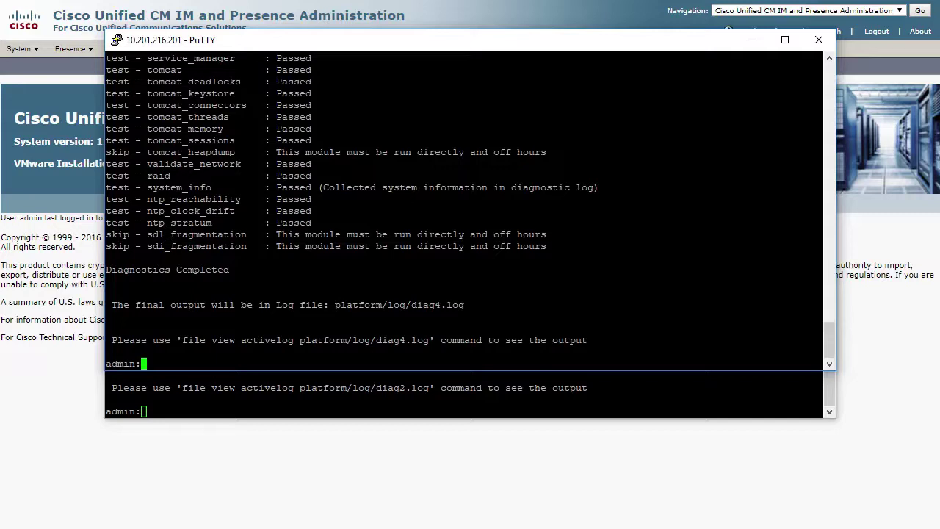
- List the utils dbreplication subcommands on 10.201.216.201, and run and confirm "utils dbreplication rebuild all"
{"action": "type", "text": "utils dbreplication"}
{"action": "key", "text": "Tab"}
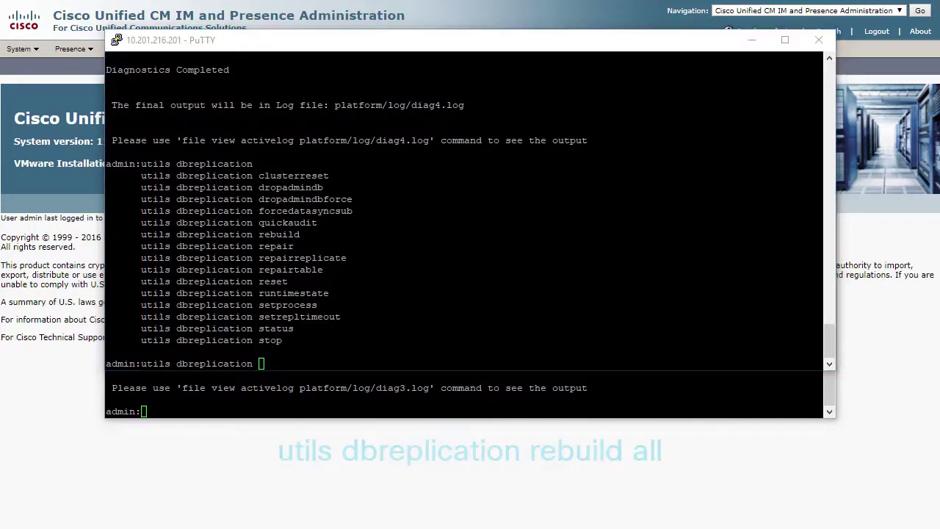
{"action": "type", "text": "rebuild all"}
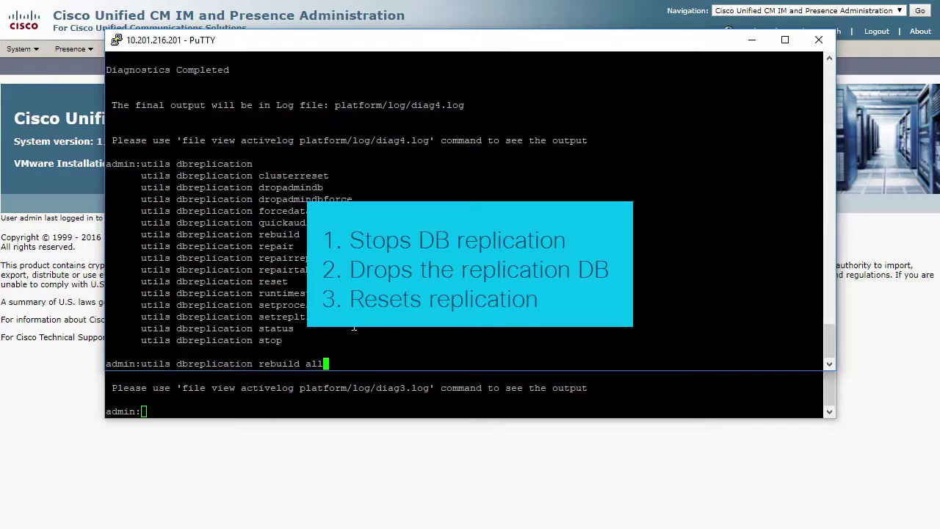
{"action": "key", "text": "Return"}
{"action": "type", "text": "y"}
{"action": "key", "text": "Return"}
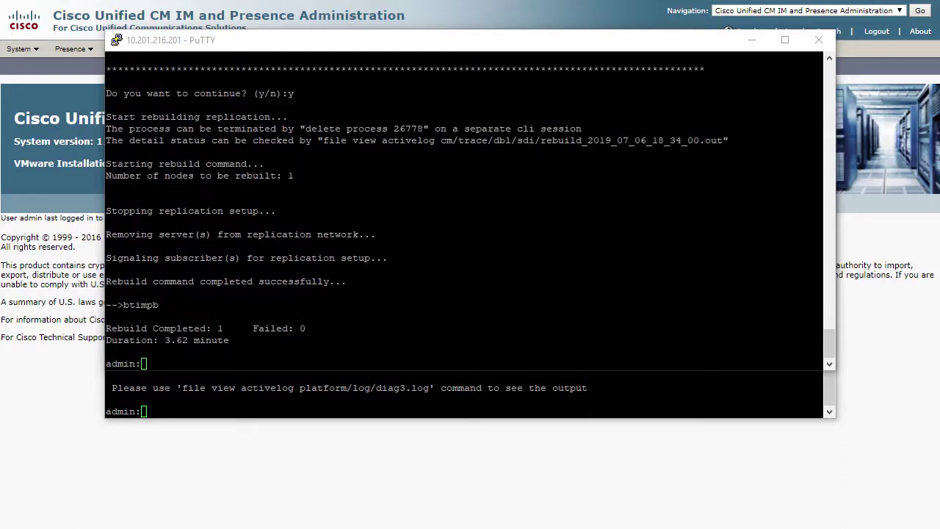
- Check the replication state on the publisher 10.201.216.201 with "utils dbreplication runtimestate"
{"action": "left_click", "coordinate": [311, 354]}
{"action": "type", "text": "utils "}
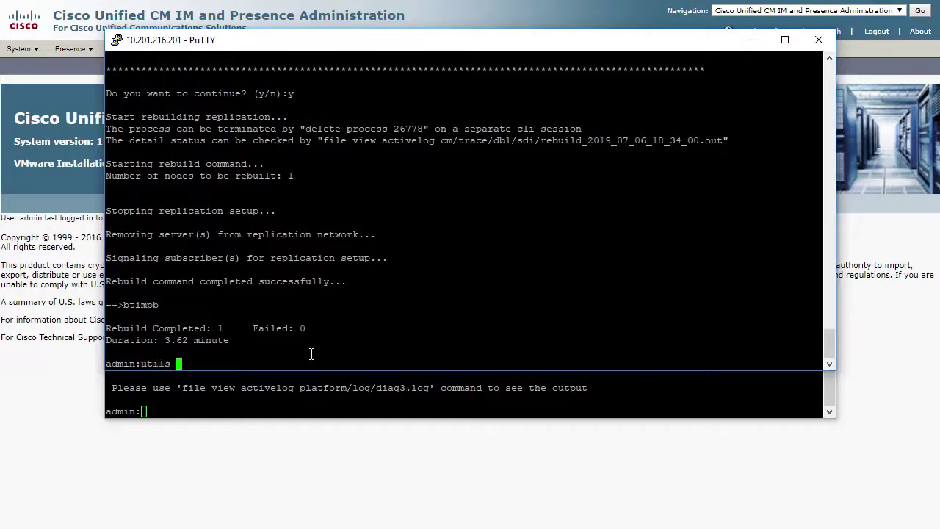
{"action": "type", "text": "dbreplication runtimestate"}
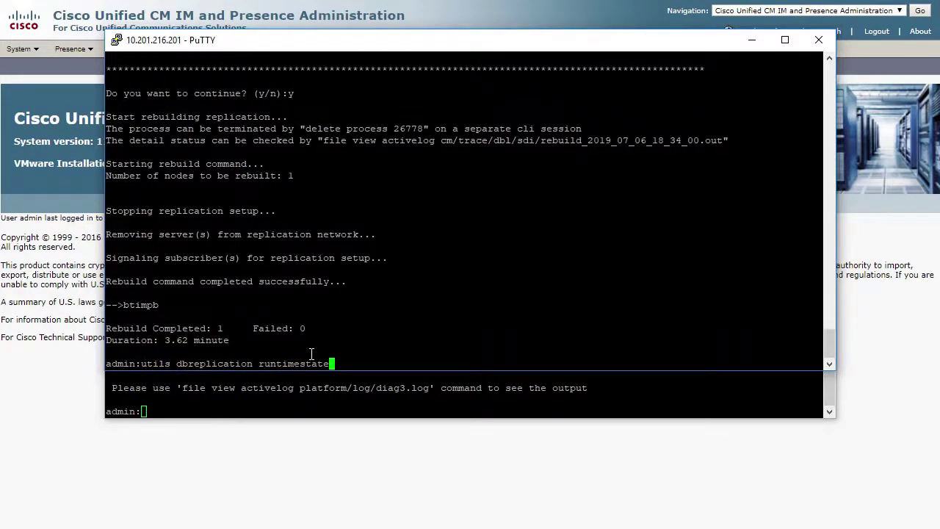
{"action": "key", "text": "Return"}
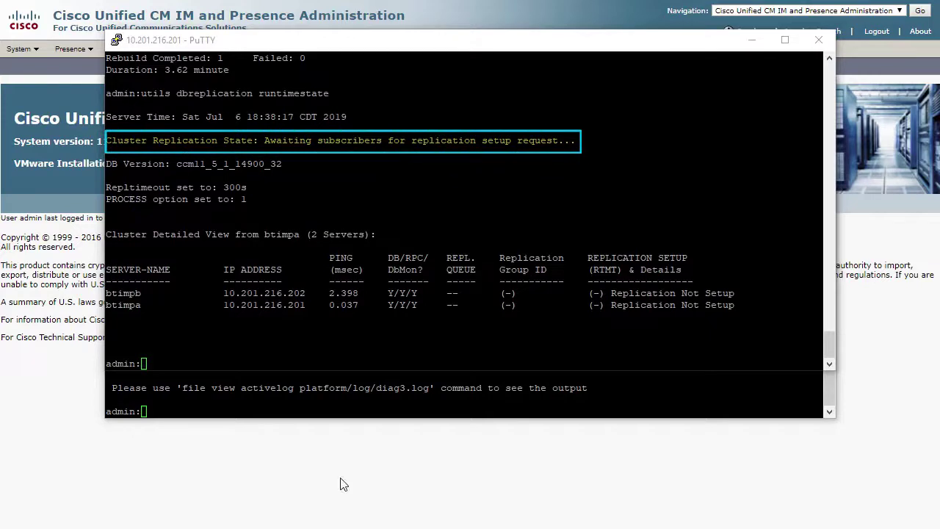
- Check the replication state on the subscriber 10.201.216.202 with "utils dbreplication runtimestate"
{"action": "left_click", "coordinate": [340, 409]}
{"action": "type", "text": "utils db"}
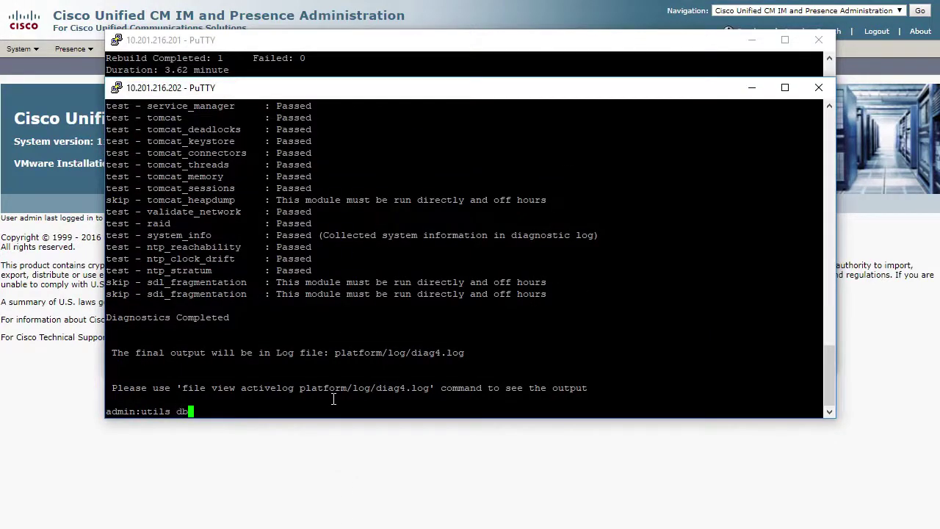
{"action": "type", "text": "replication runtimestate"}
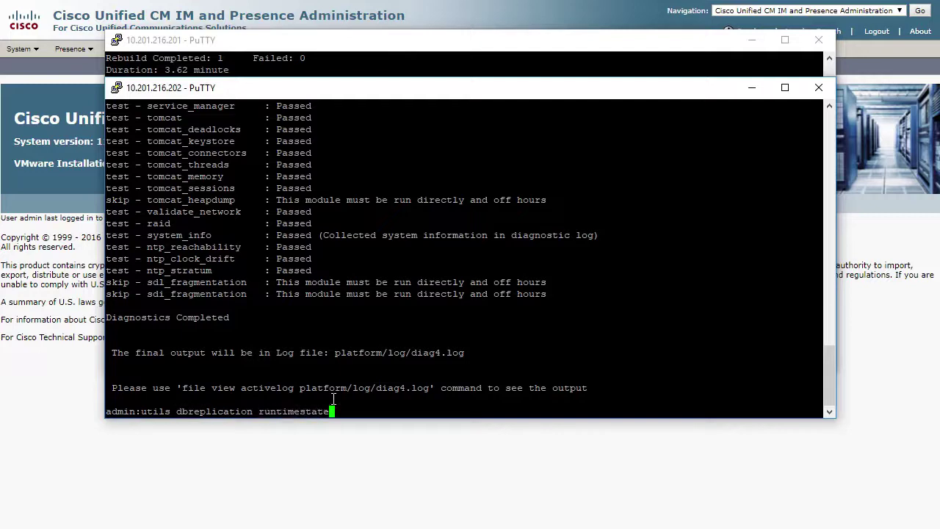
{"action": "key", "text": "Return"}
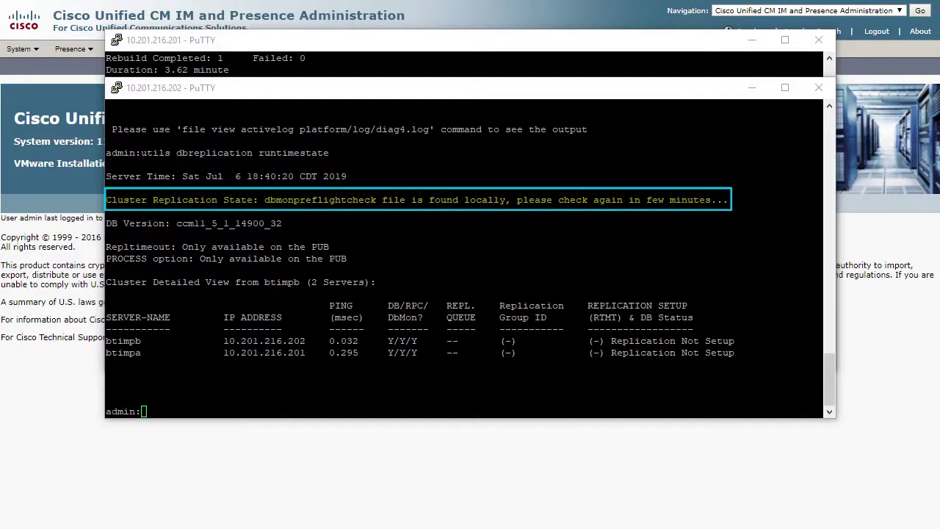
- Rerun "utils dbreplication runtimestate" on 10.201.216.201 and on 10.201.216.202 to recheck the replication setup
{"action": "left_click", "coordinate": [367, 63]}
{"action": "key", "text": "Up"}
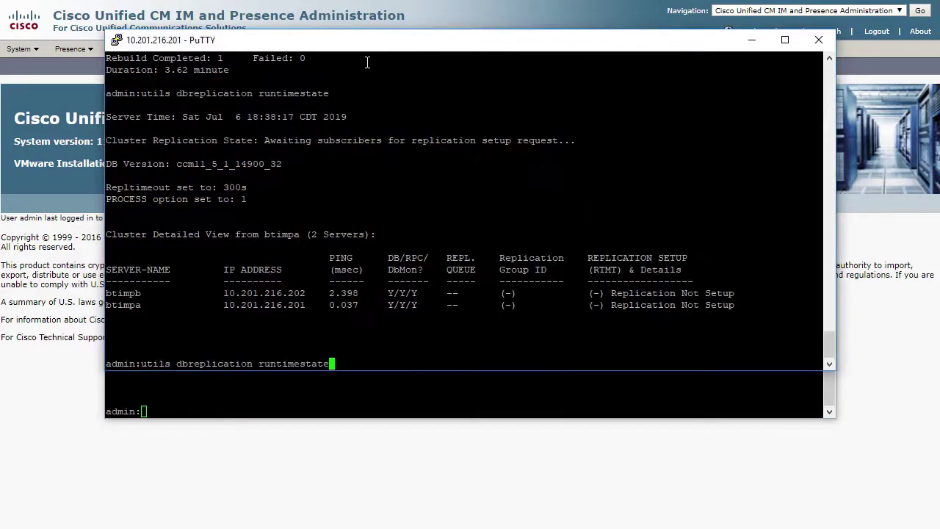
{"action": "key", "text": "Return"}
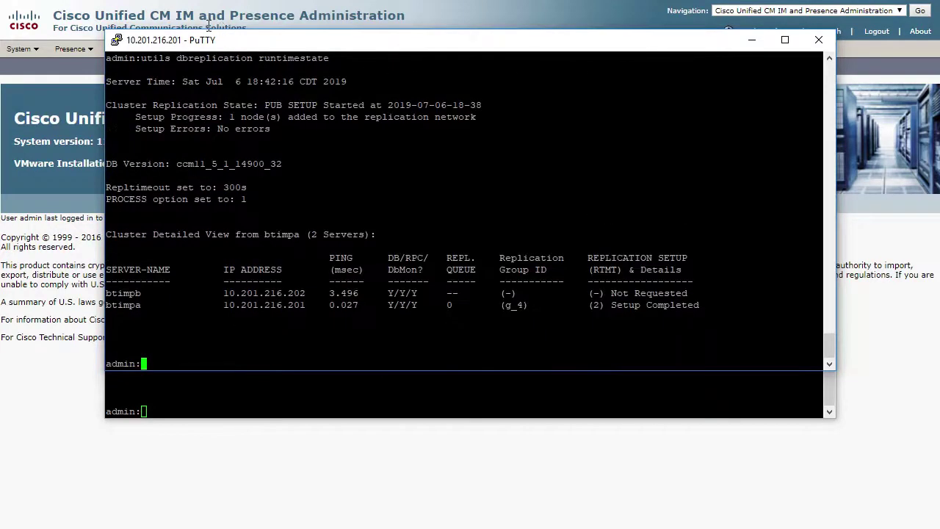
{"action": "left_click", "coordinate": [320, 411]}
{"action": "key", "text": "Up"}
{"action": "key", "text": "Return"}
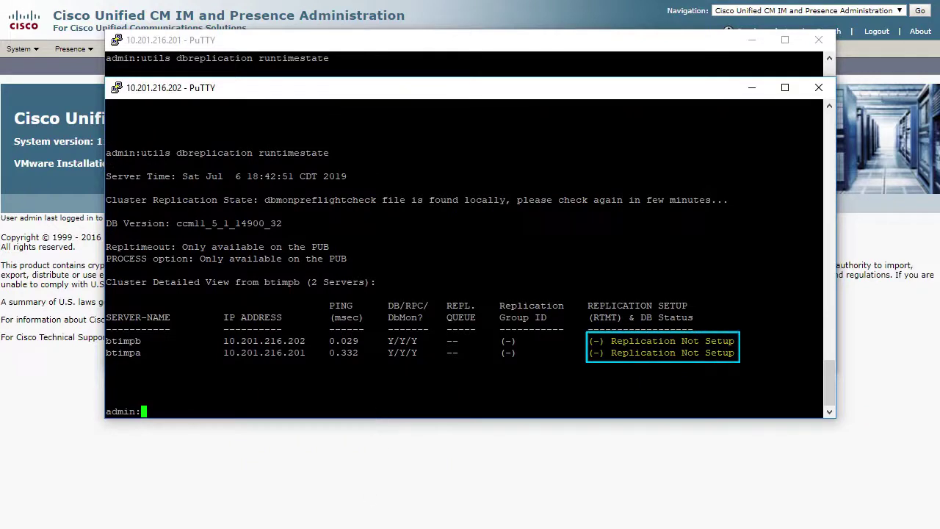
- Run the runtimestate check once more on the publisher and on the subscriber to follow the replication progress
{"action": "left_click", "coordinate": [397, 50]}
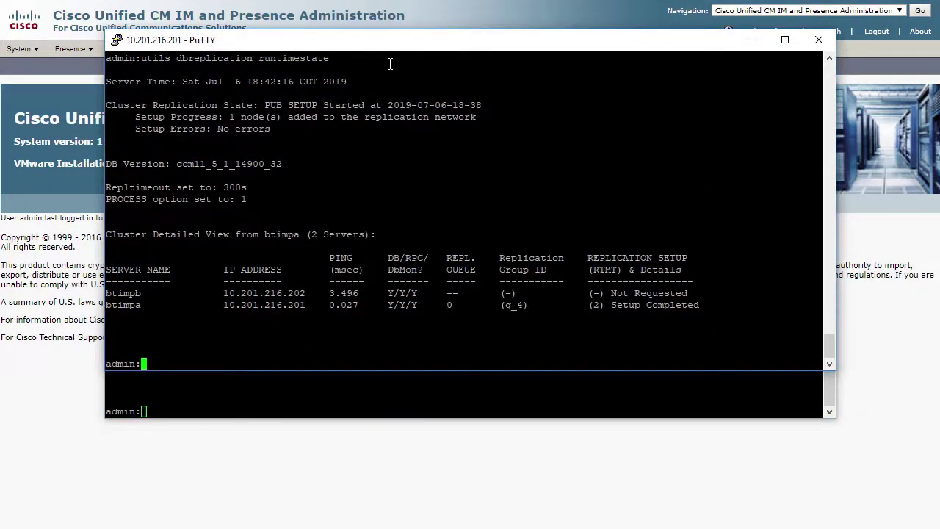
{"action": "key", "text": "Up"}
{"action": "key", "text": "Return"}
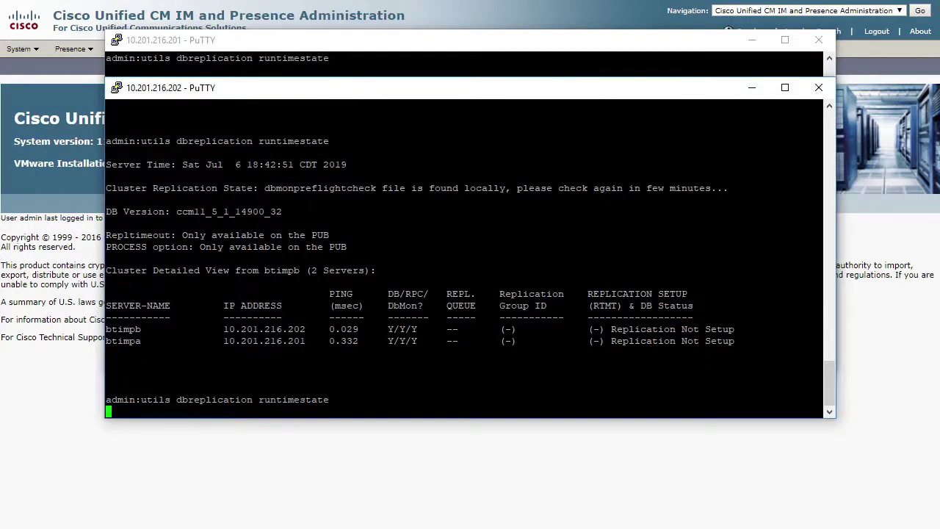
{"action": "key", "text": "Return"}
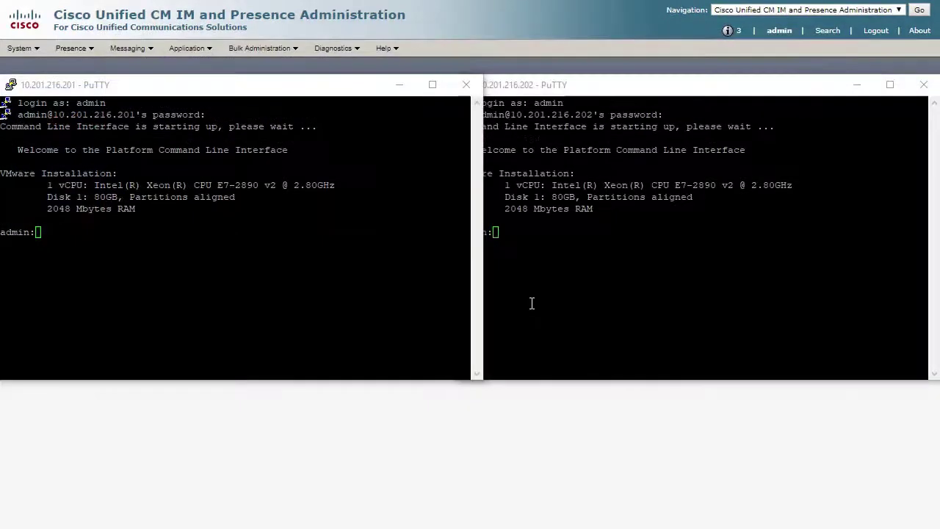
- Stop database replication on the subscriber 10.201.216.202 with "utils dbreplication stop"
{"action": "left_click", "coordinate": [531, 302]}
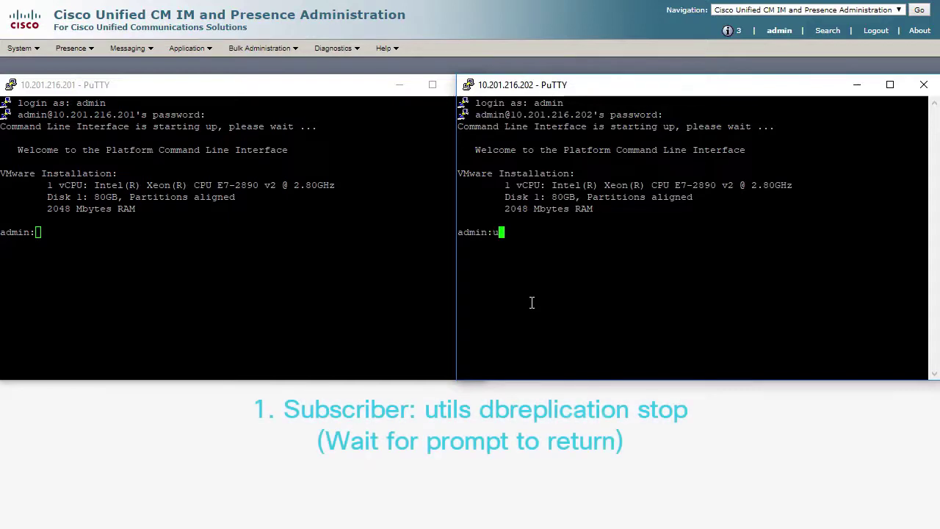
{"action": "type", "text": "utils dbrepli"}
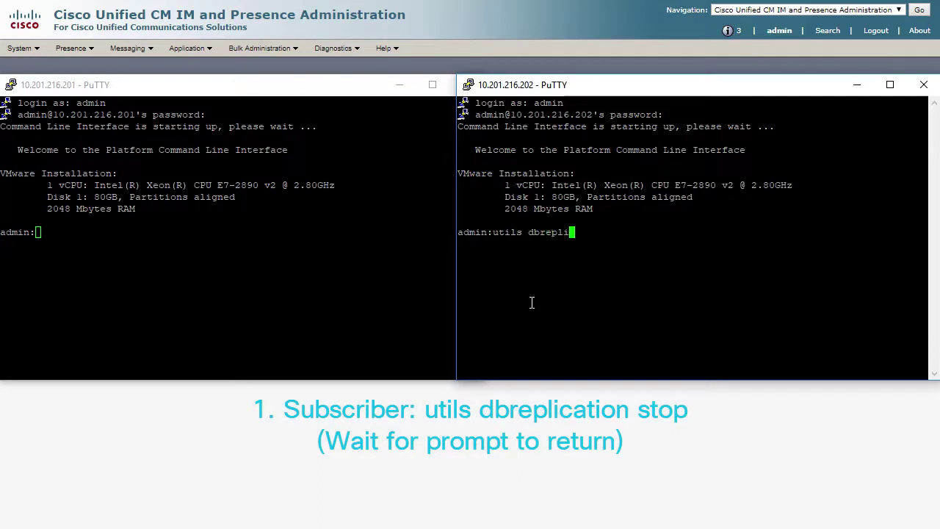
{"action": "type", "text": "cation stop"}
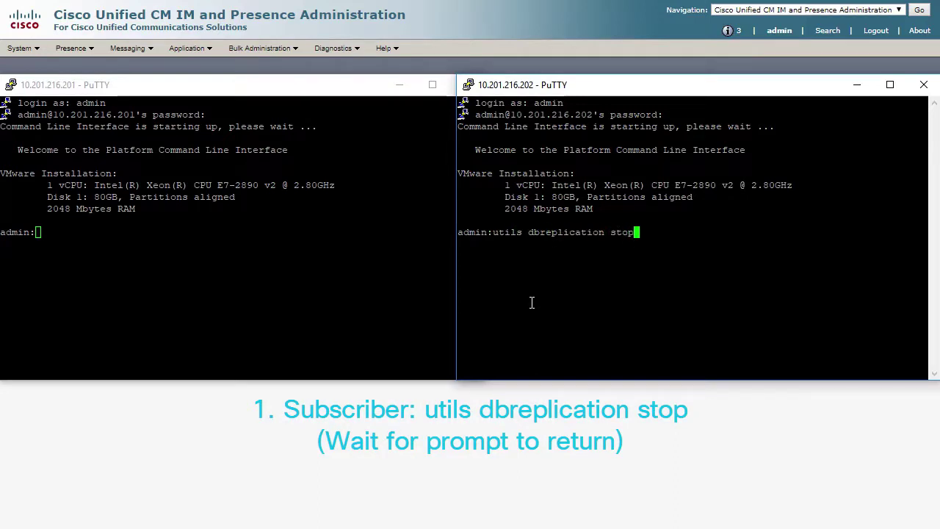
{"action": "key", "text": "Return"}
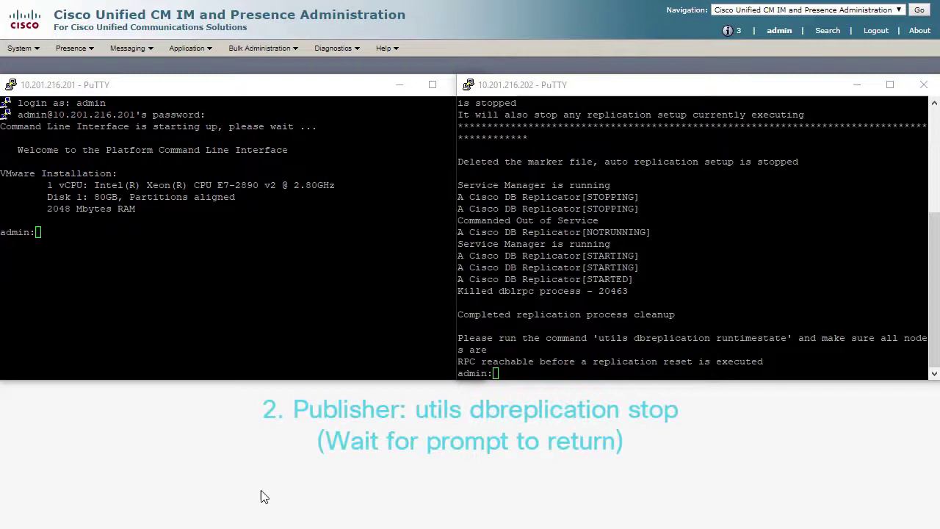
- Stop database replication on the publisher 10.201.216.201 with "utils dbreplication stop"
{"action": "left_click", "coordinate": [176, 333]}
{"action": "type", "text": "utils dbre"}
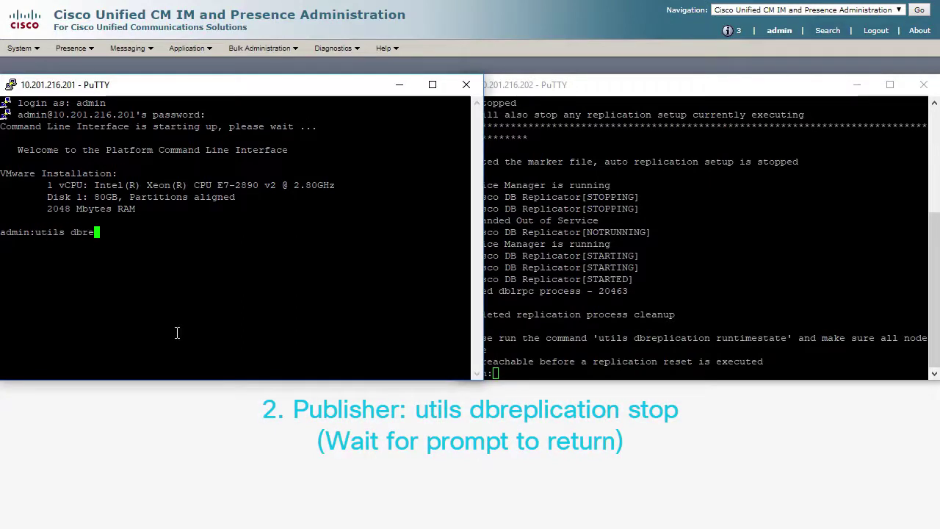
{"action": "type", "text": "plication stop"}
{"action": "key", "text": "Return"}
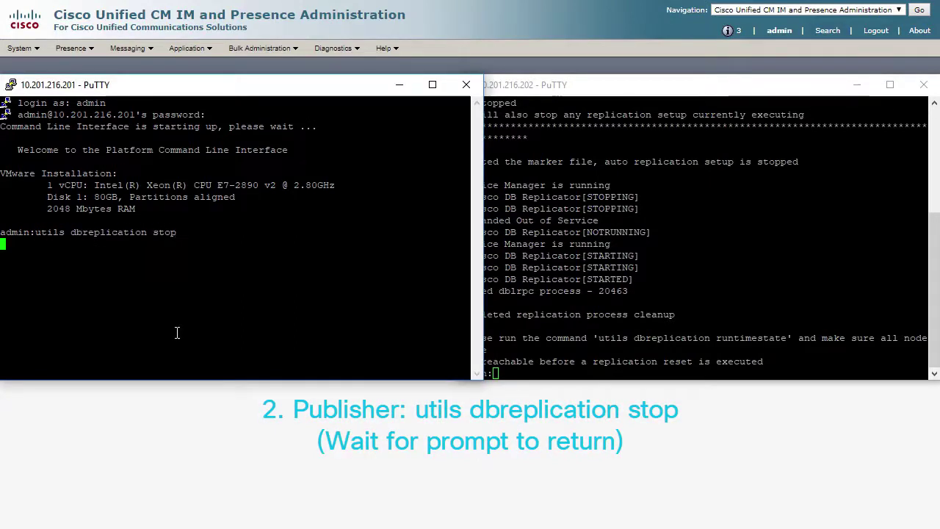
{"action": "left_click", "coordinate": [245, 420]}
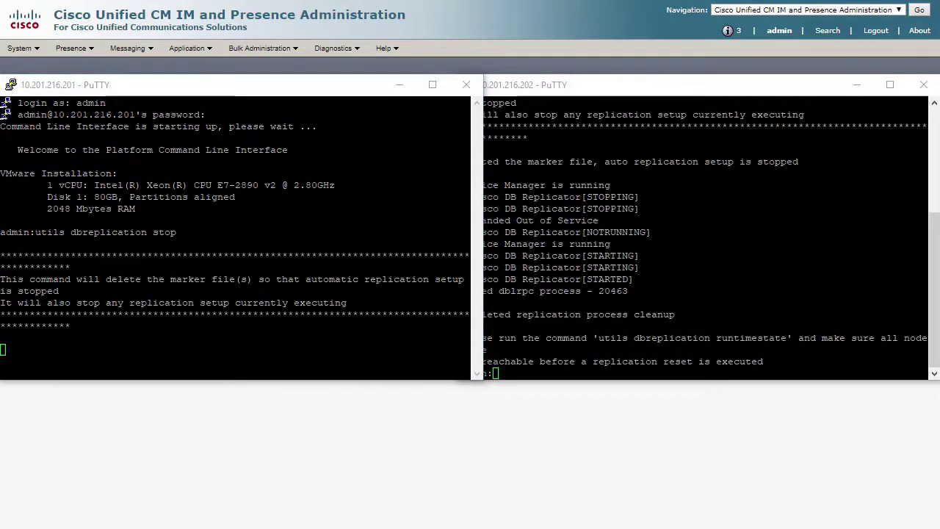
- Drop the syscdr database on the subscriber 10.201.216.202 with "utils dbreplication dropadmindb", answering y to continue
{"action": "left_click", "coordinate": [610, 374]}
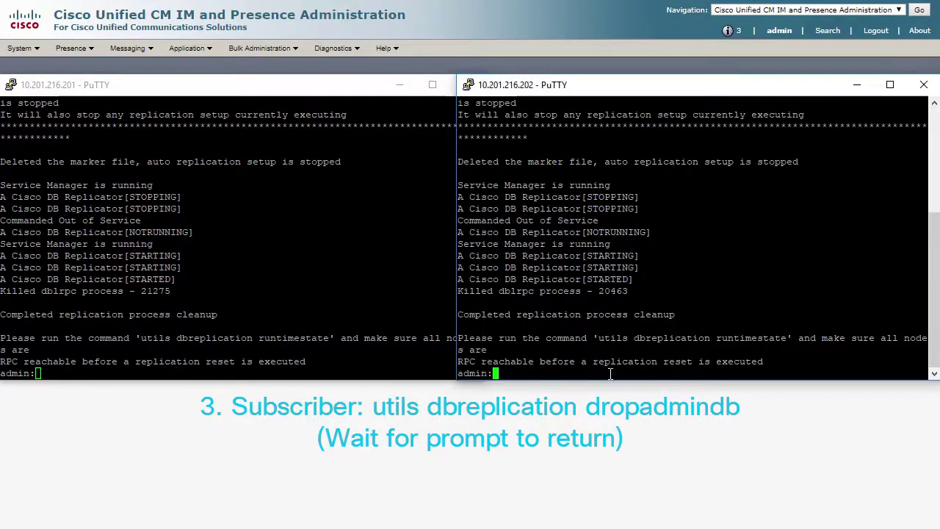
{"action": "type", "text": "utils dbreplication "}
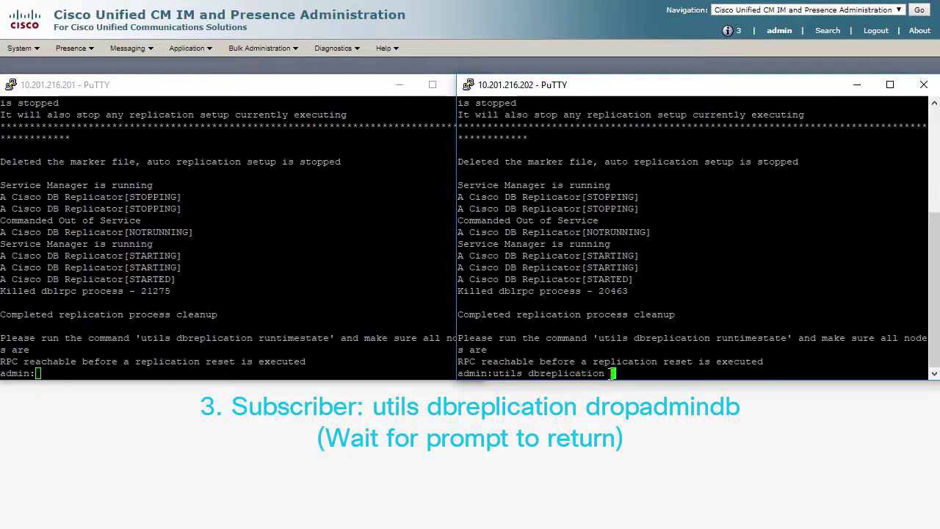
{"action": "type", "text": "dropadmindb"}
{"action": "key", "text": "Return"}
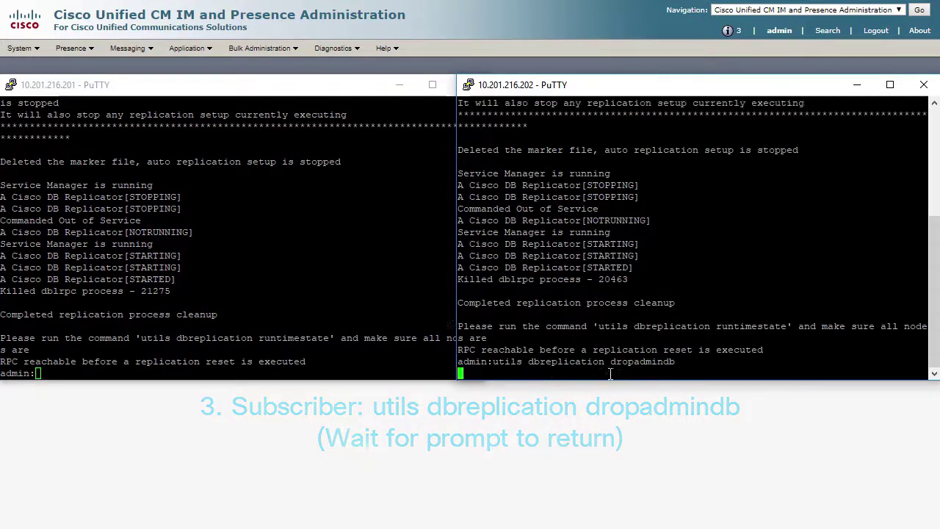
{"action": "type", "text": "y"}
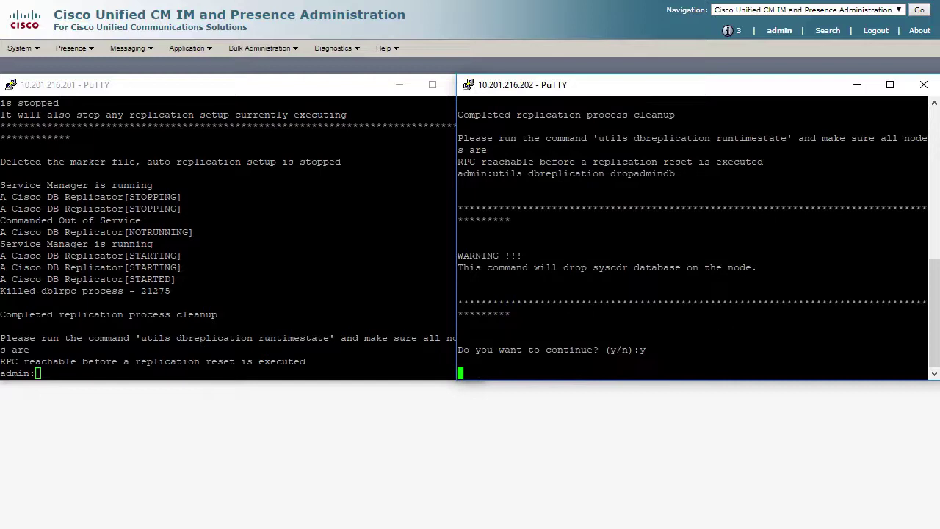
{"action": "key", "text": "Return"}
{"action": "left_click", "coordinate": [448, 506]}
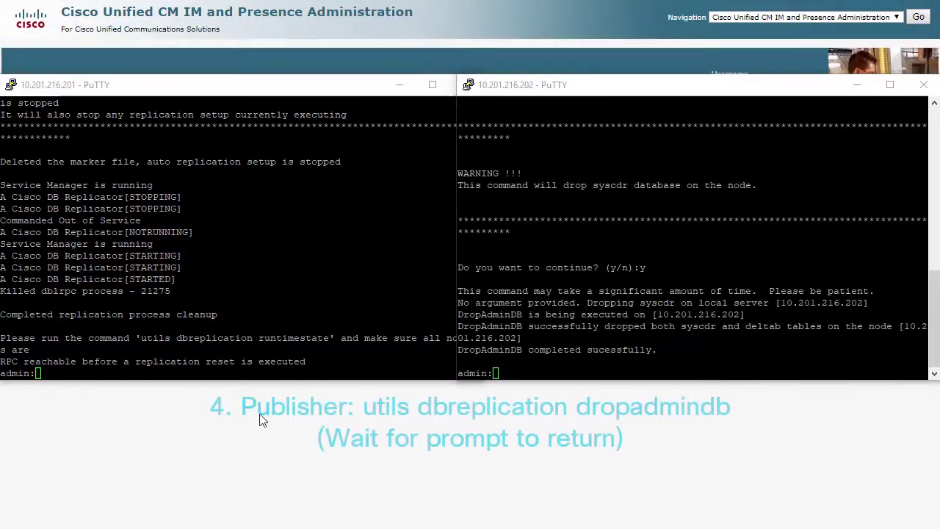
- Drop the syscdr database on the publisher 10.201.216.201 with "utils dbreplication dropadmindb", answering y to continue
{"action": "left_click", "coordinate": [238, 374]}
{"action": "type", "text": "utils dbrep"}
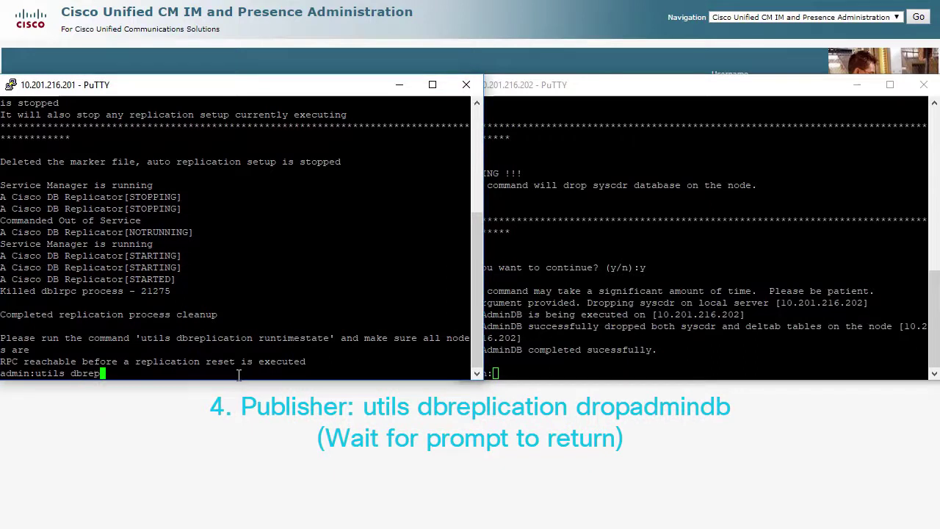
{"action": "type", "text": "lication dropadmindb"}
{"action": "key", "text": "Return"}
{"action": "type", "text": "y"}
{"action": "key", "text": "Return"}
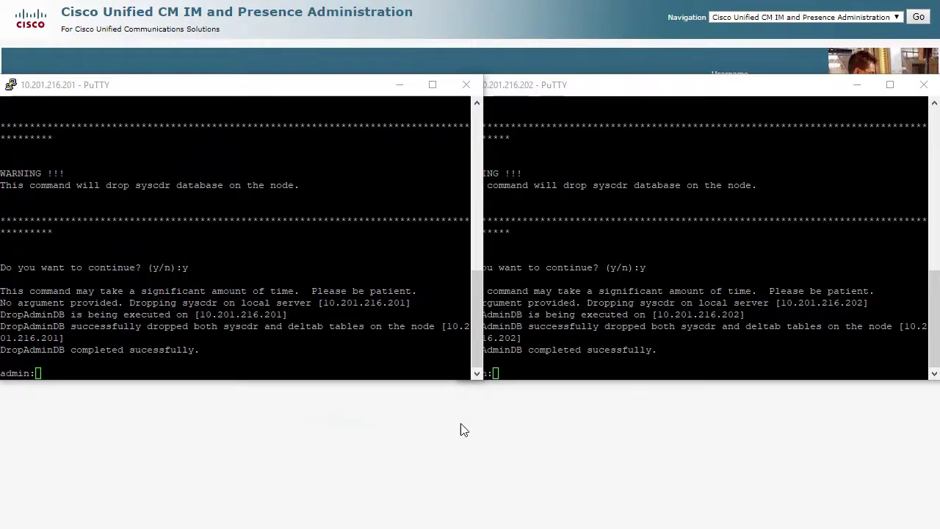
- Reset replication for all nodes from the publisher 10.201.216.201 with "utils dbreplication reset all"
{"action": "left_click", "coordinate": [315, 344]}
{"action": "type", "text": "utils "}
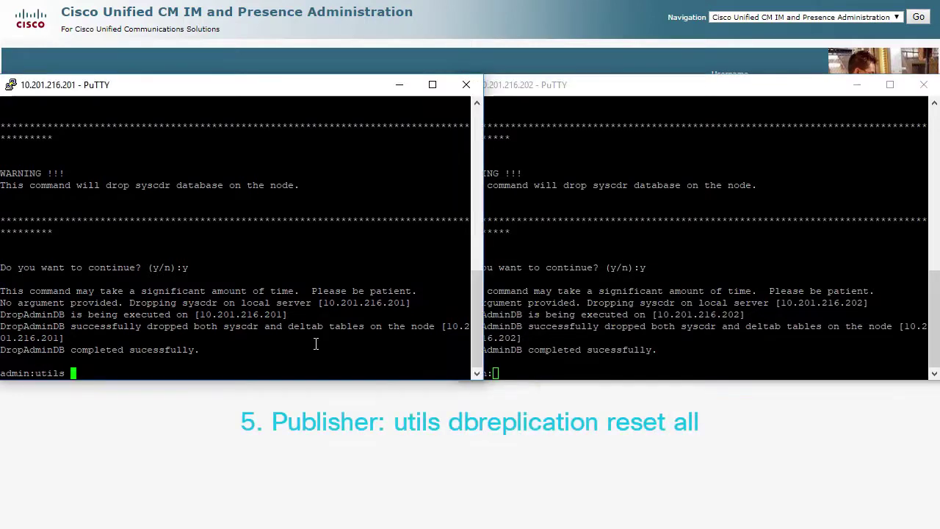
{"action": "type", "text": "dbreplication reset all"}
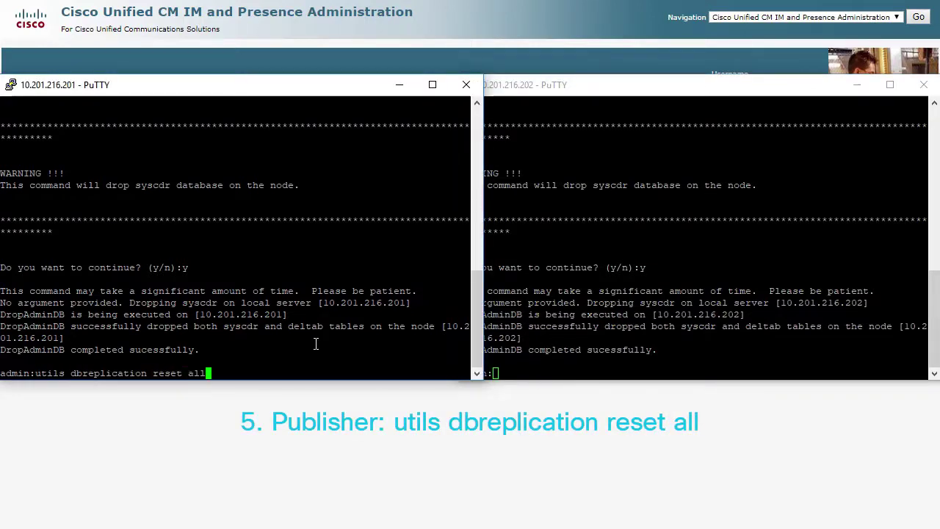
{"action": "key", "text": "Return"}
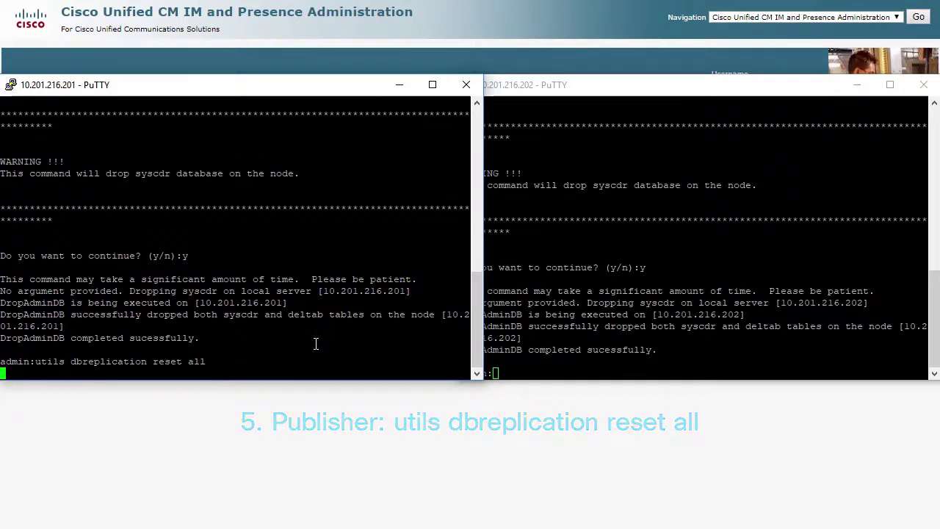